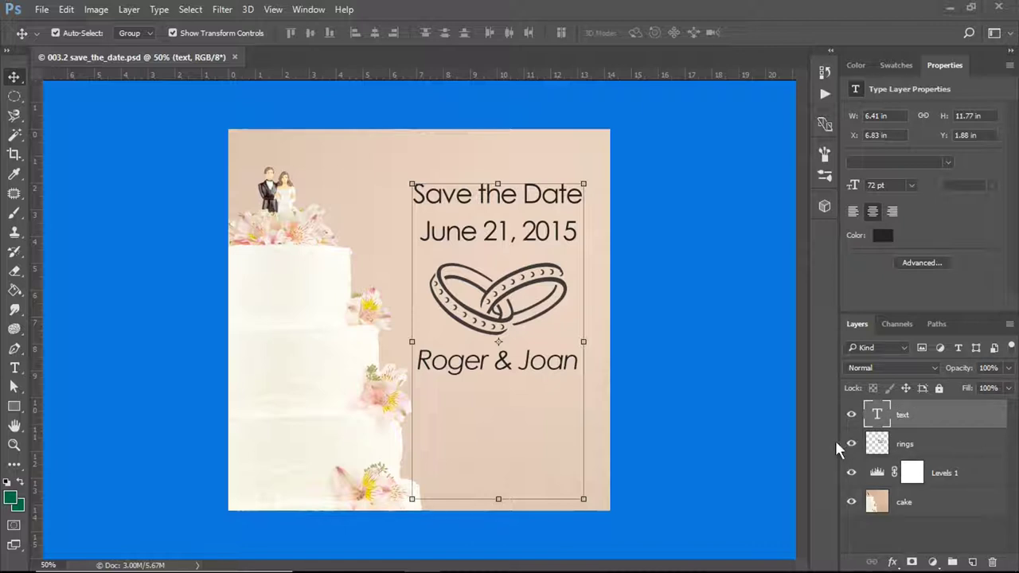
Toggle the rings layer's visibility off, on and off again, leaving the rings hidden
{"action": "left_click", "coordinate": [852, 444]}
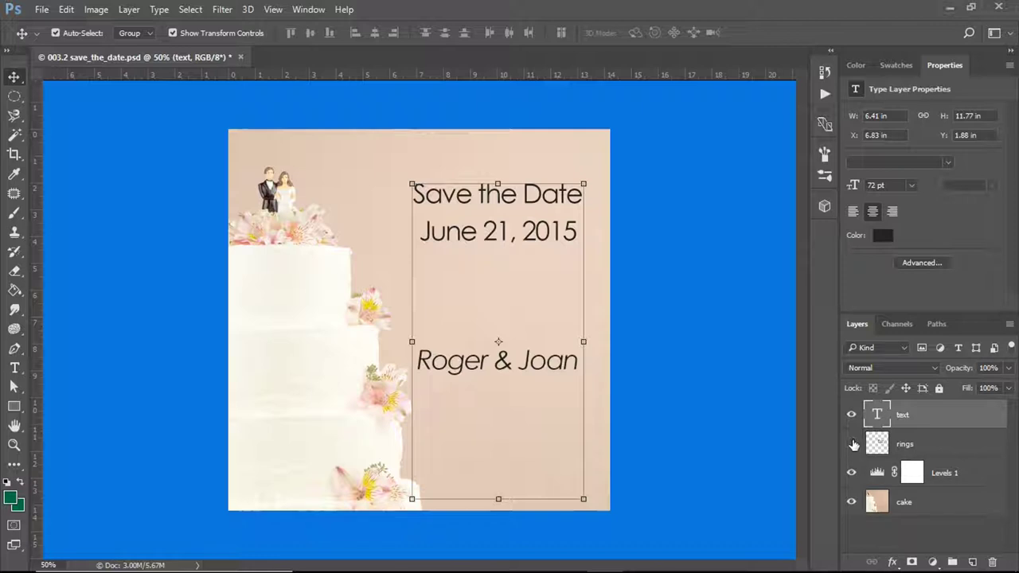
{"action": "left_click", "coordinate": [853, 445]}
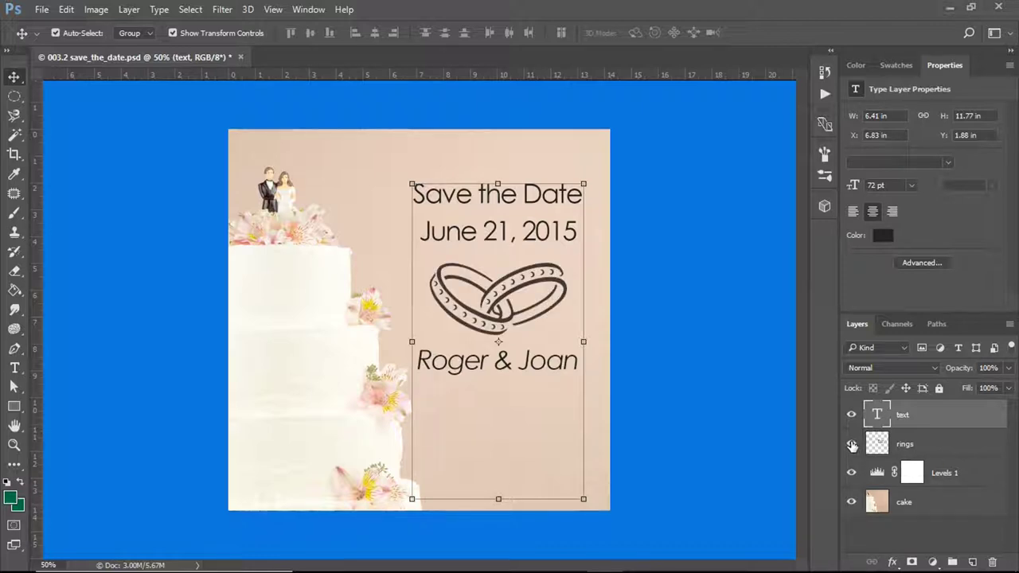
{"action": "left_click", "coordinate": [852, 445]}
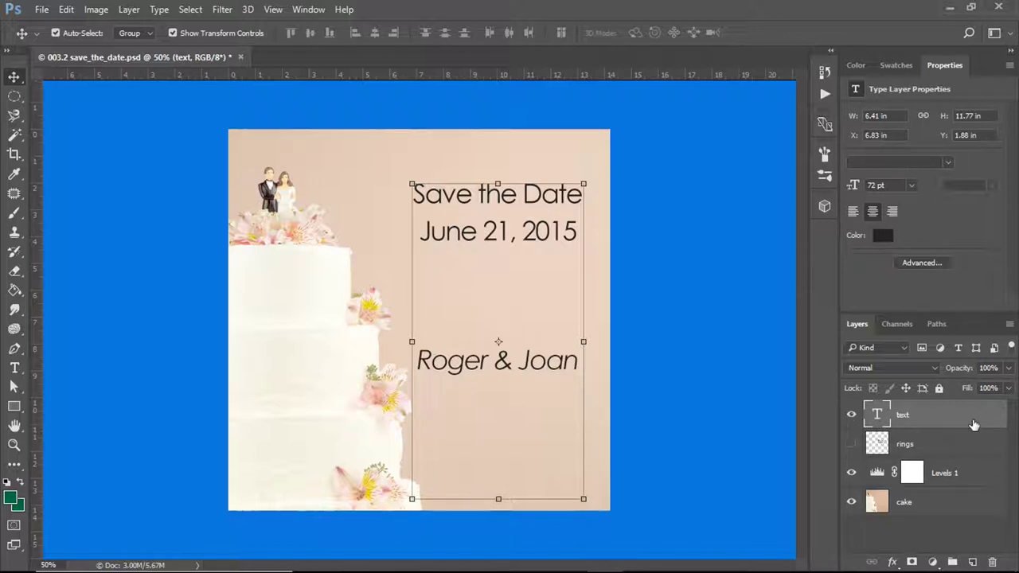
With the Type tool, change the day 21 to 15, then open the text colour for the top two lines
{"action": "left_click", "coordinate": [14, 368]}
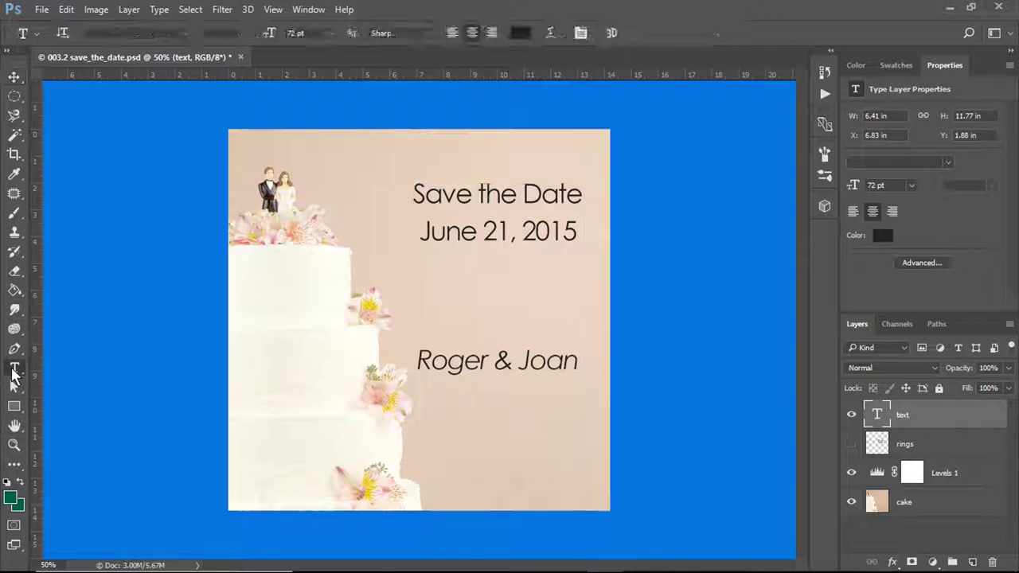
{"action": "left_click", "coordinate": [415, 194]}
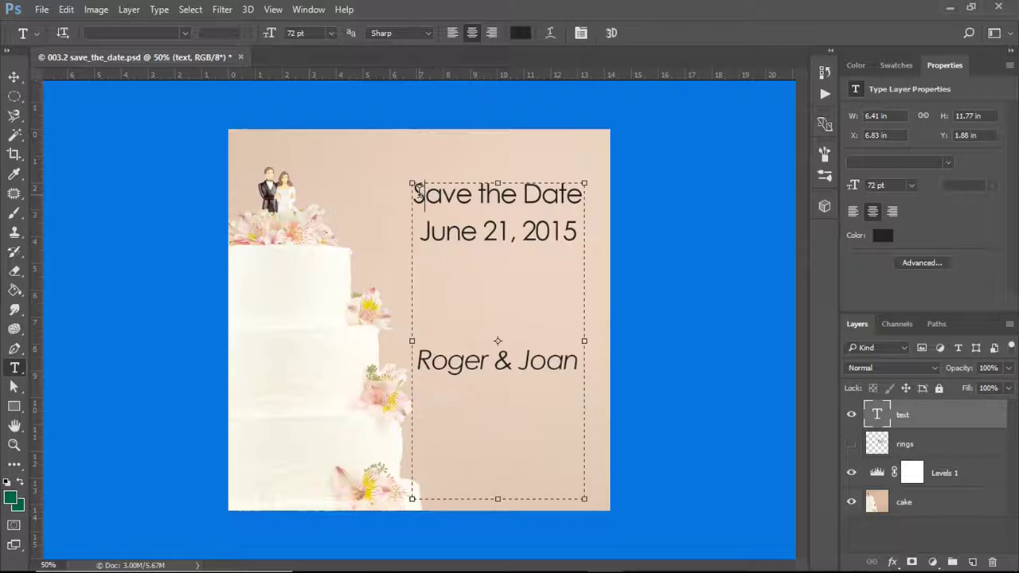
{"action": "left_click_drag", "start_coordinate": [416, 193], "coordinate": [593, 386]}
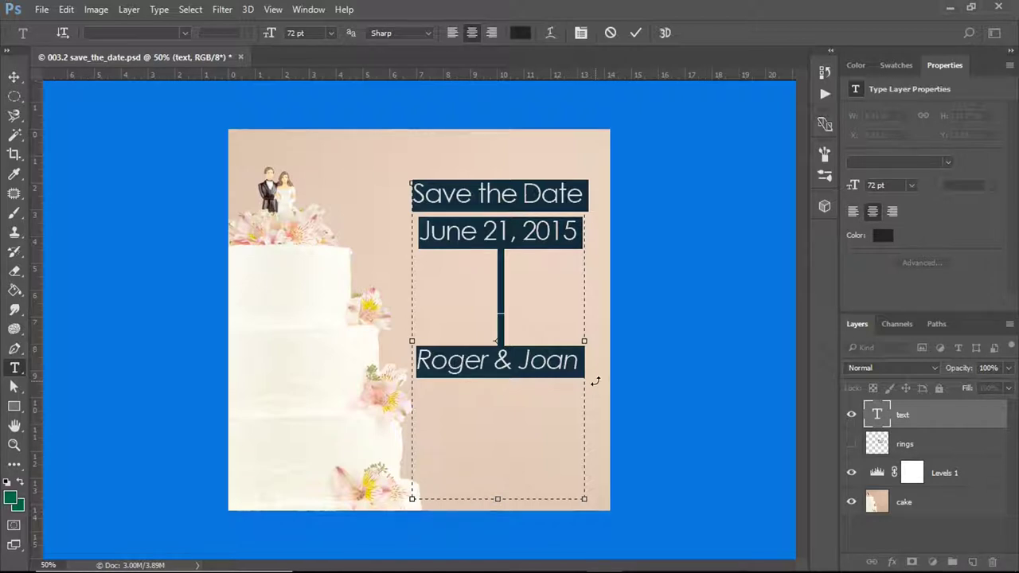
{"action": "left_click", "coordinate": [496, 233]}
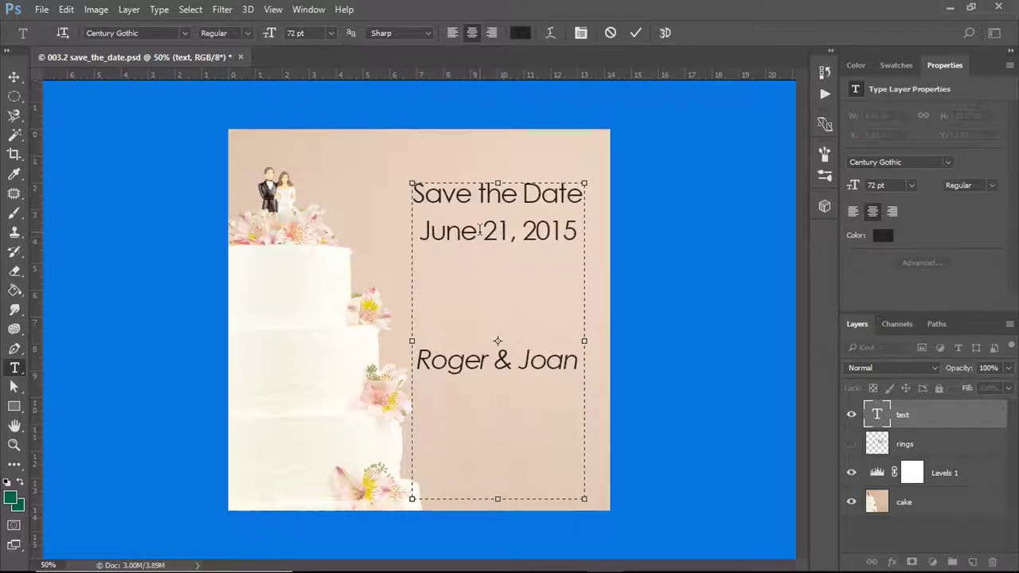
{"action": "left_click_drag", "start_coordinate": [481, 230], "coordinate": [511, 219]}
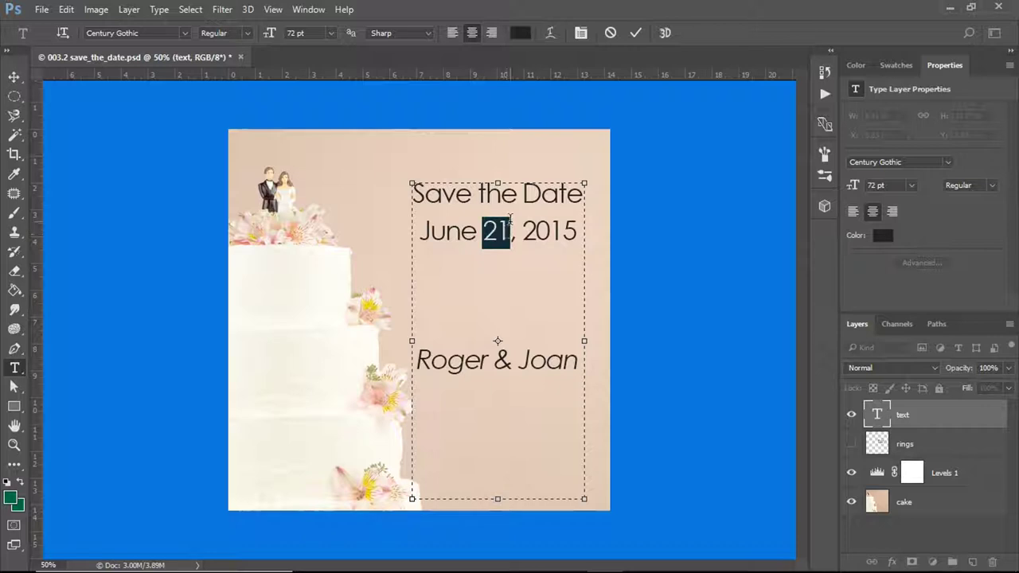
{"action": "type", "text": "15"}
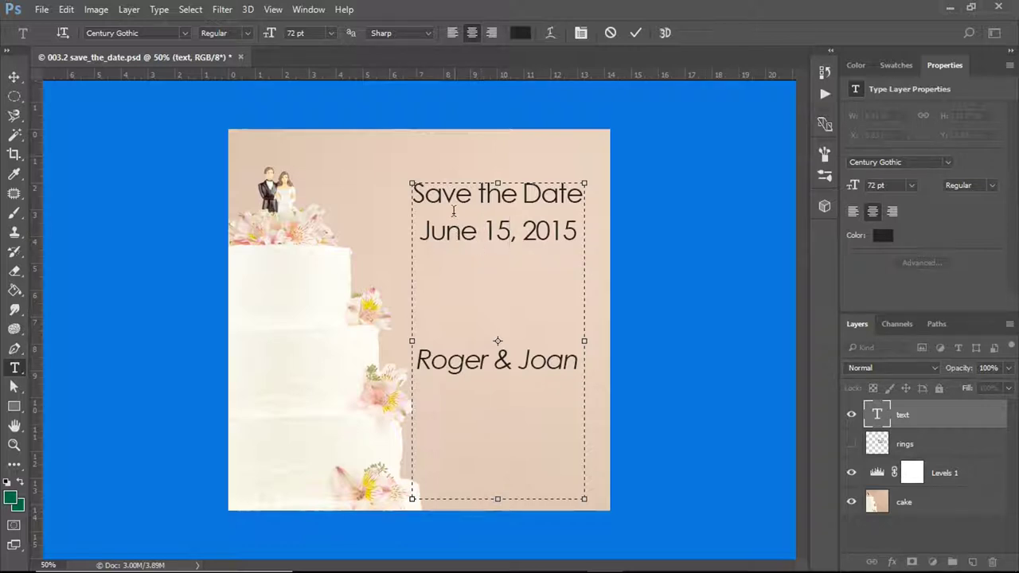
{"action": "left_click_drag", "start_coordinate": [414, 191], "coordinate": [581, 243]}
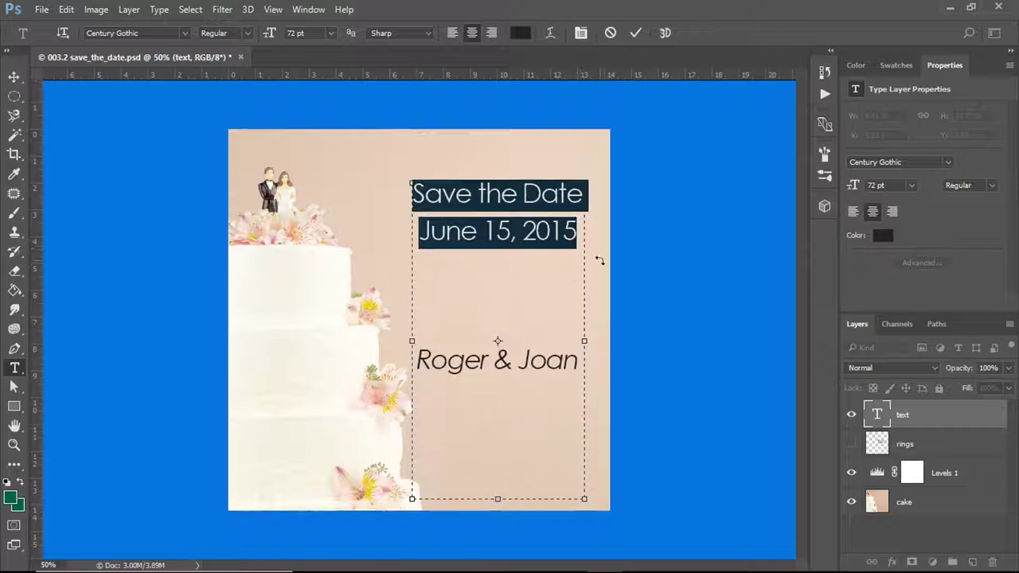
{"action": "left_click", "coordinate": [883, 235]}
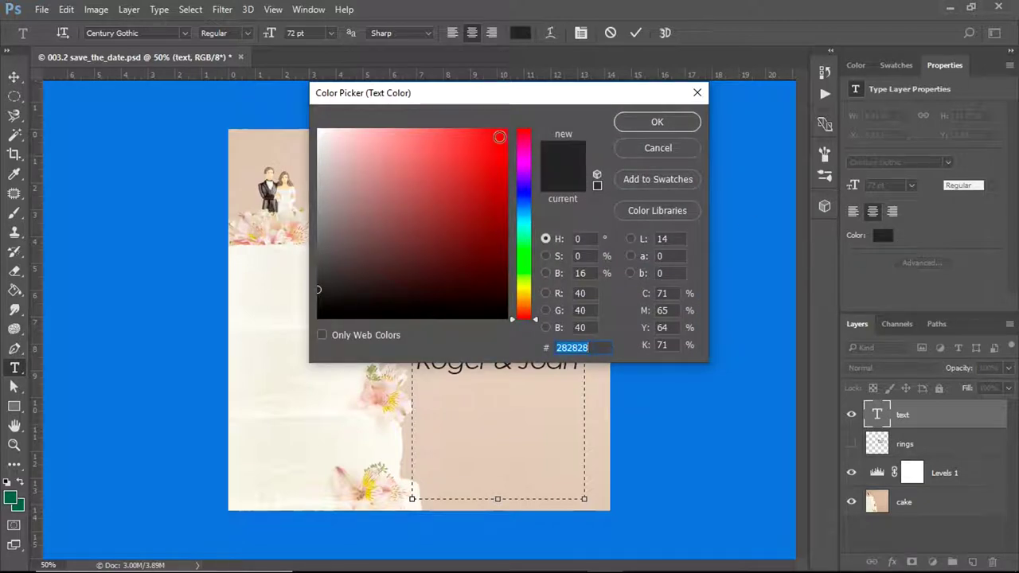
Set Save the Date and June 15, 2015 in red Monotype Corsiva, and show the rings again
{"action": "left_click", "coordinate": [500, 137]}
{"action": "left_click", "coordinate": [658, 121]}
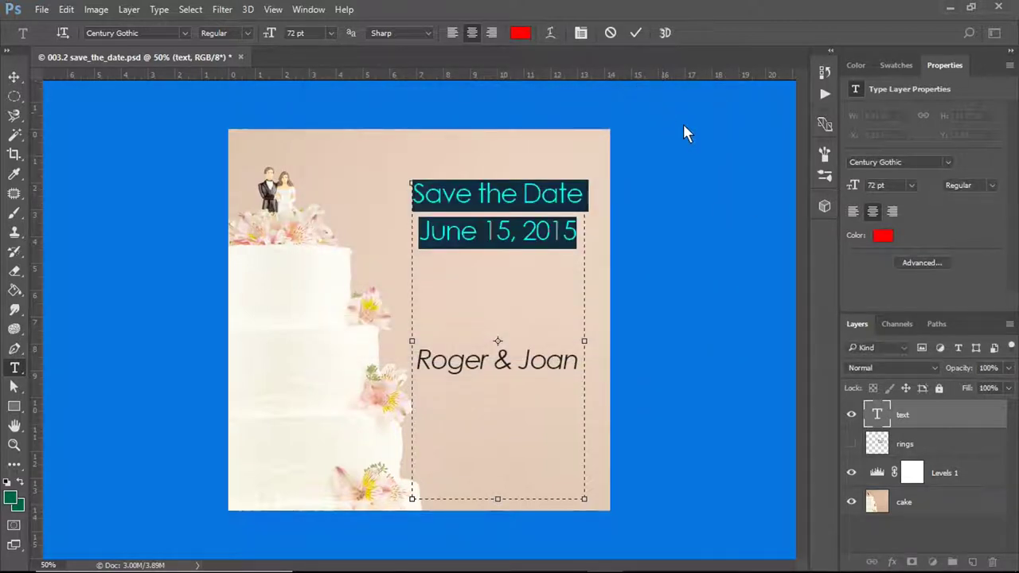
{"action": "left_click", "coordinate": [946, 161]}
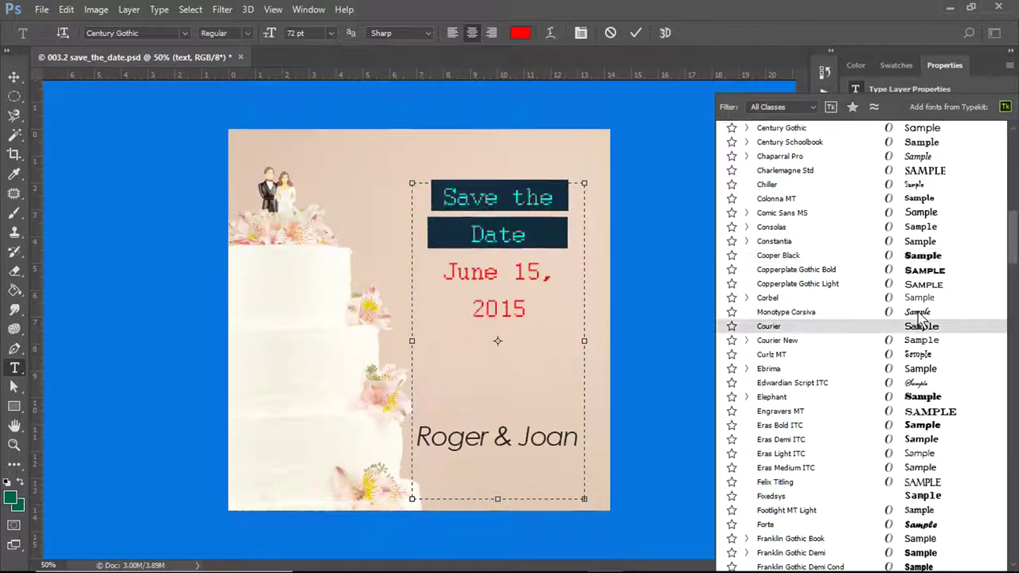
{"action": "left_click", "coordinate": [918, 322]}
{"action": "type", "text": "Monotype Corsiva"}
{"action": "key", "text": "Return"}
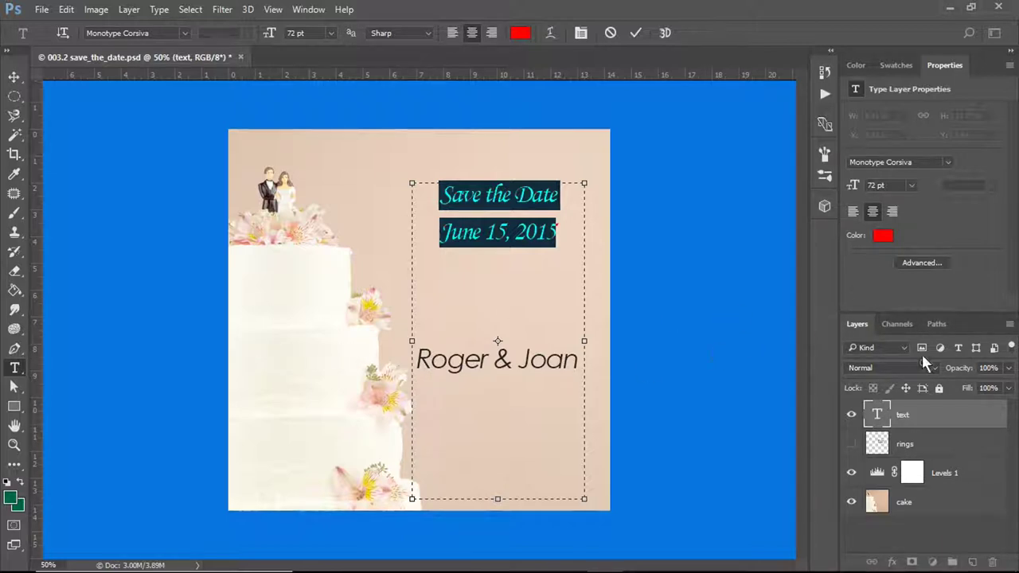
{"action": "left_click", "coordinate": [851, 444]}
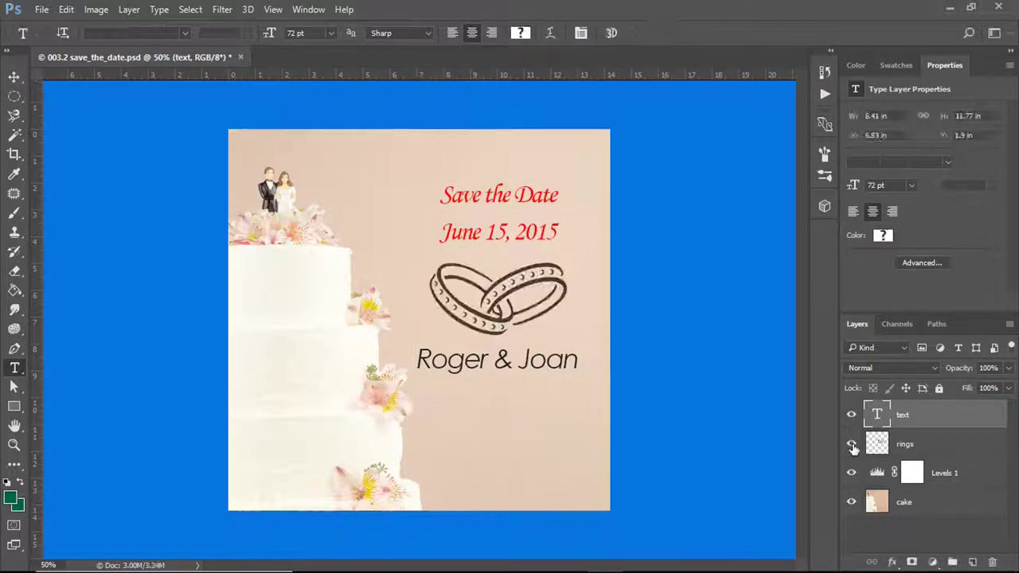
Select the rings layer, hide the text, and Free Transform the rings up-left onto the cake's top tier
{"action": "left_click", "coordinate": [929, 449]}
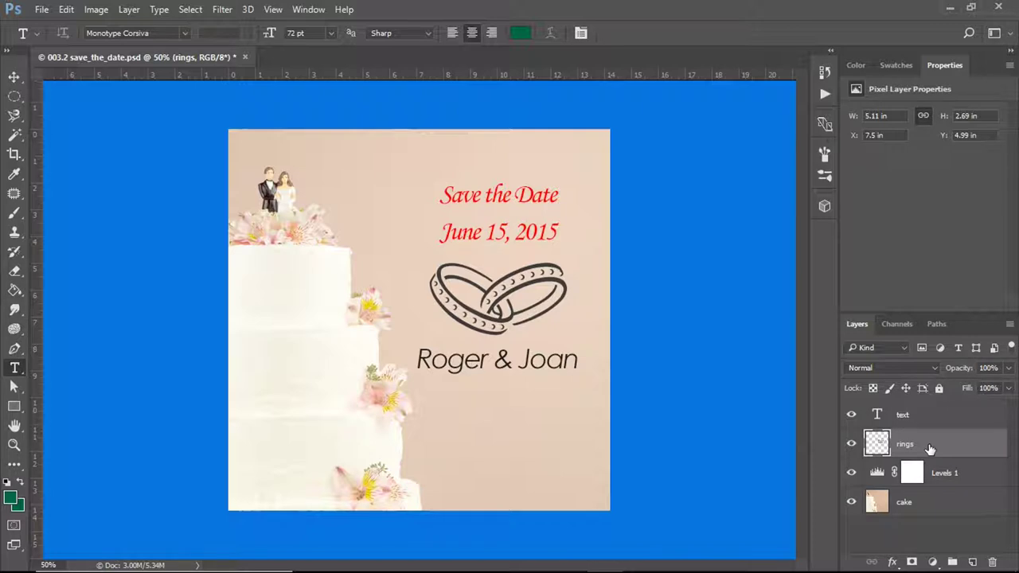
{"action": "left_click", "coordinate": [852, 415]}
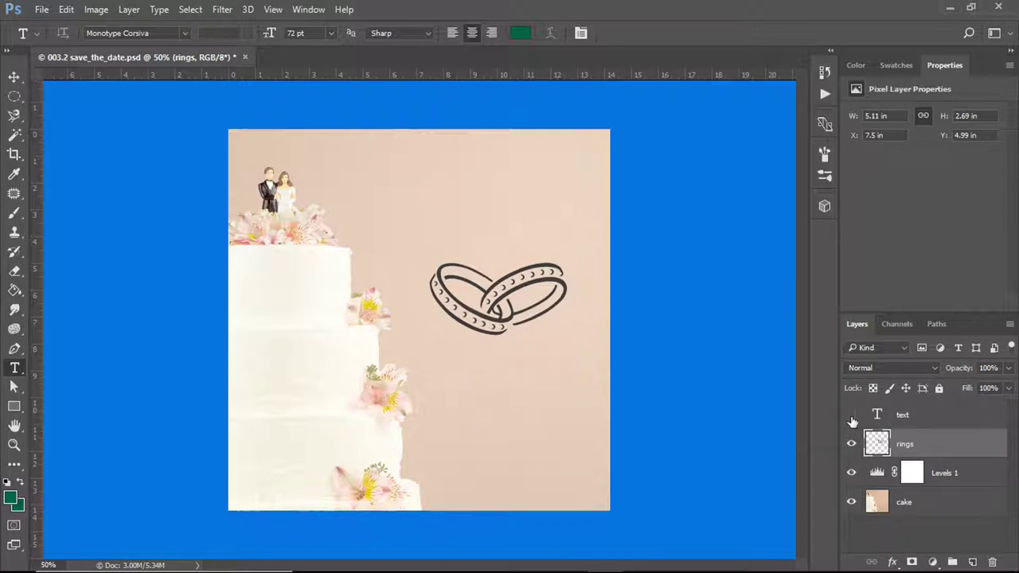
{"action": "left_click", "coordinate": [15, 78]}
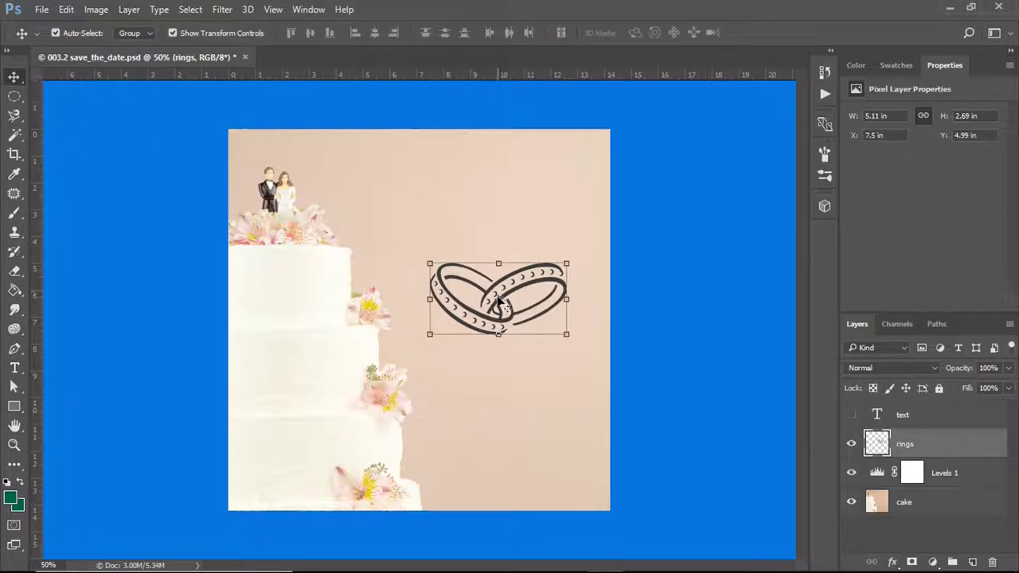
{"action": "key", "text": "ctrl+t"}
{"action": "left_click_drag", "start_coordinate": [498, 299], "coordinate": [474, 256]}
{"action": "left_click_drag", "start_coordinate": [510, 297], "coordinate": [311, 275]}
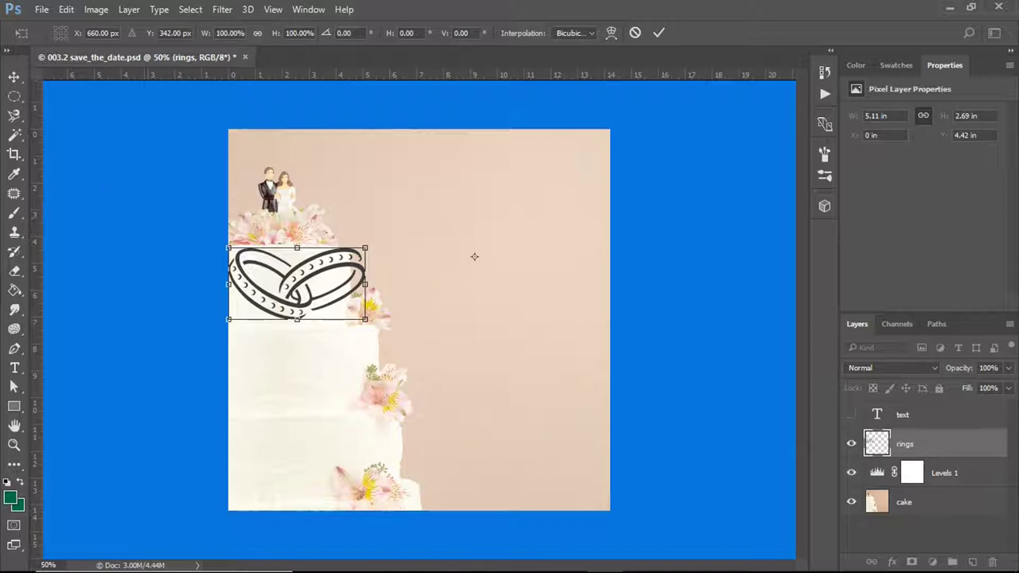
Apply the rings' new position on the cake and make the text layer visible again
{"action": "left_click", "coordinate": [15, 77]}
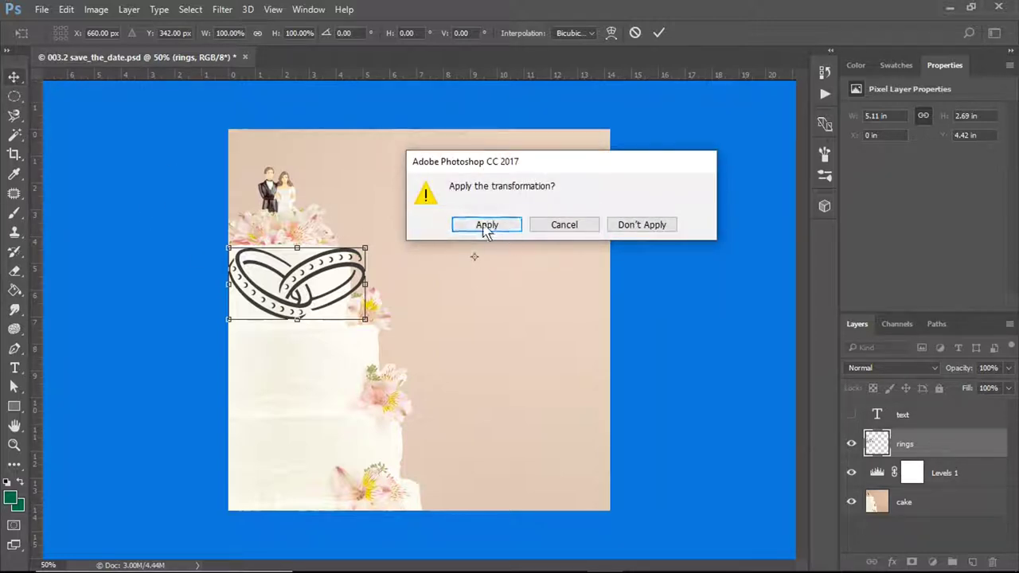
{"action": "left_click", "coordinate": [486, 226]}
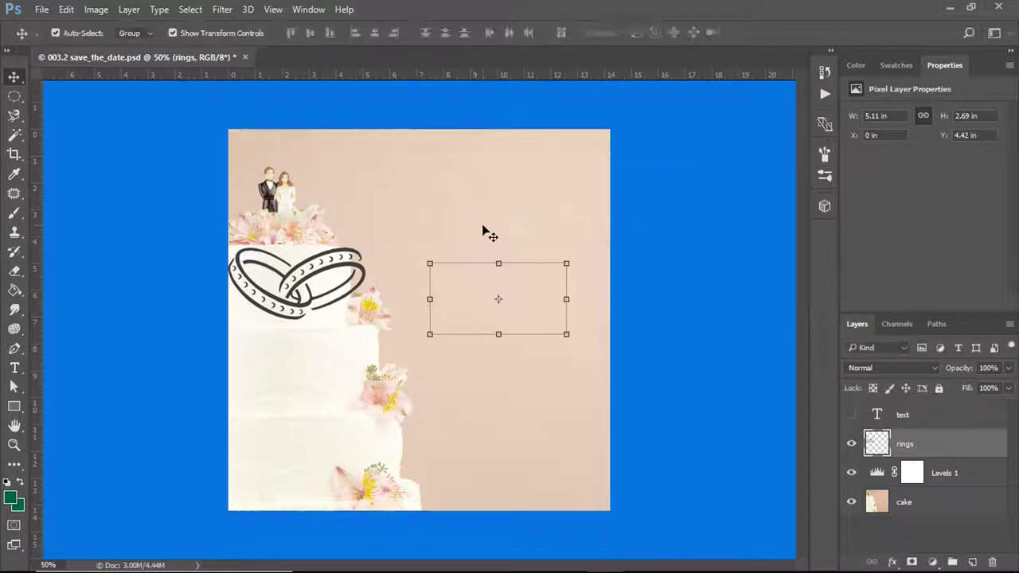
{"action": "left_click", "coordinate": [851, 415]}
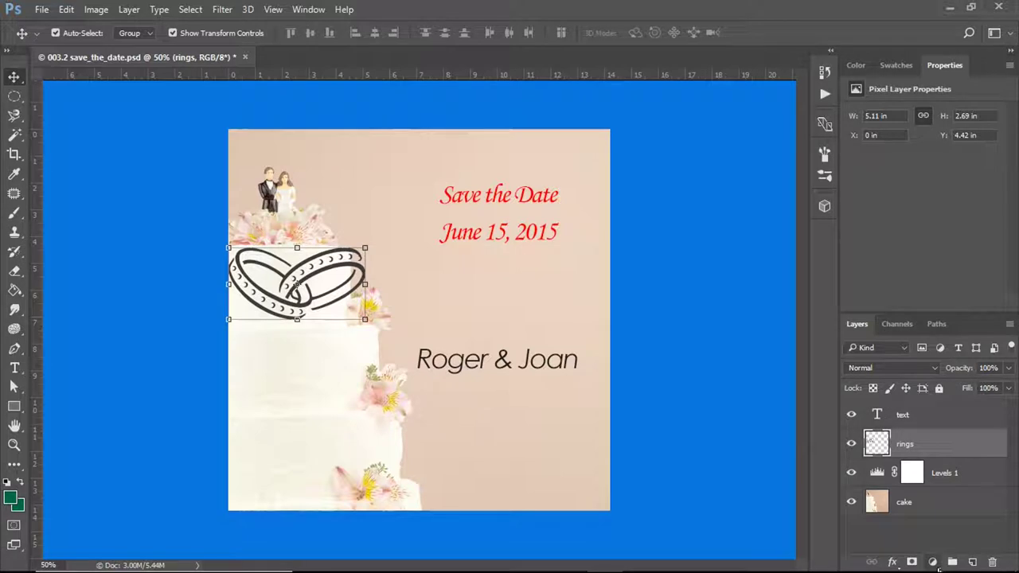
Turn off Lock transparent pixels on the rings layer
{"action": "left_click", "coordinate": [937, 565]}
{"action": "left_click", "coordinate": [940, 569]}
{"action": "left_click", "coordinate": [874, 389]}
Try the pixel and smart object layer filters, then clear them
{"action": "left_click", "coordinate": [924, 345]}
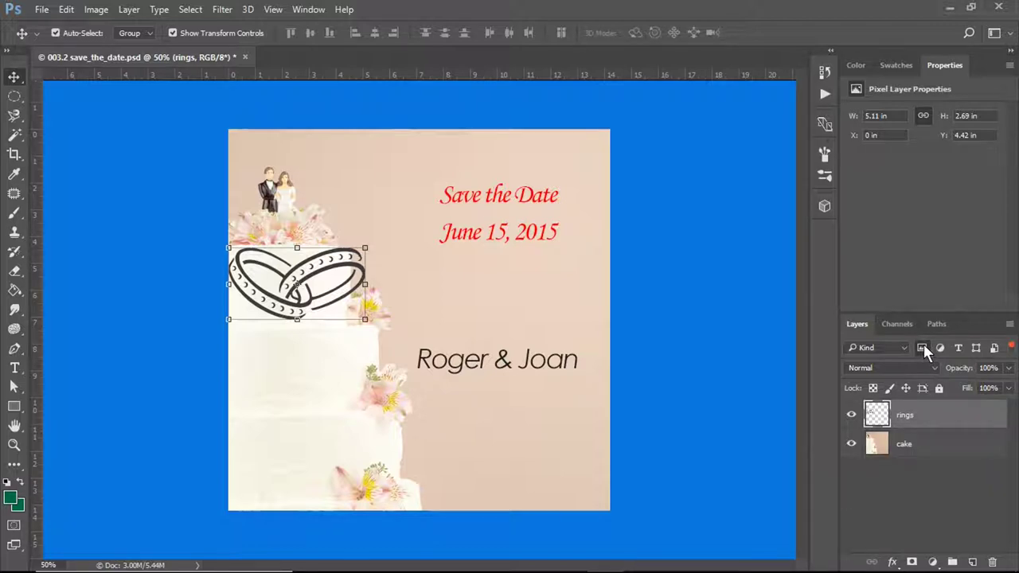
{"action": "left_click", "coordinate": [924, 345]}
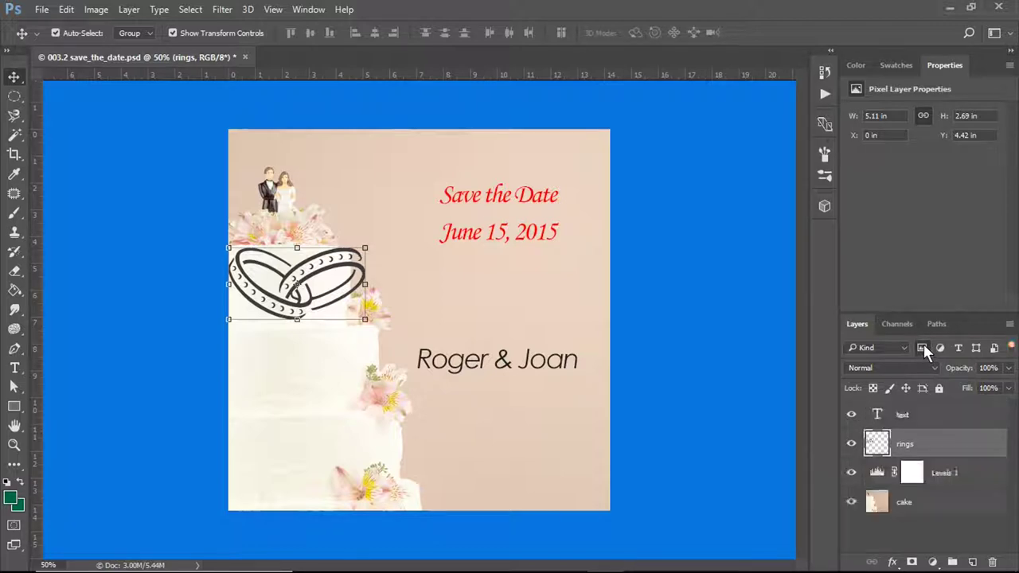
{"action": "left_click", "coordinate": [994, 349]}
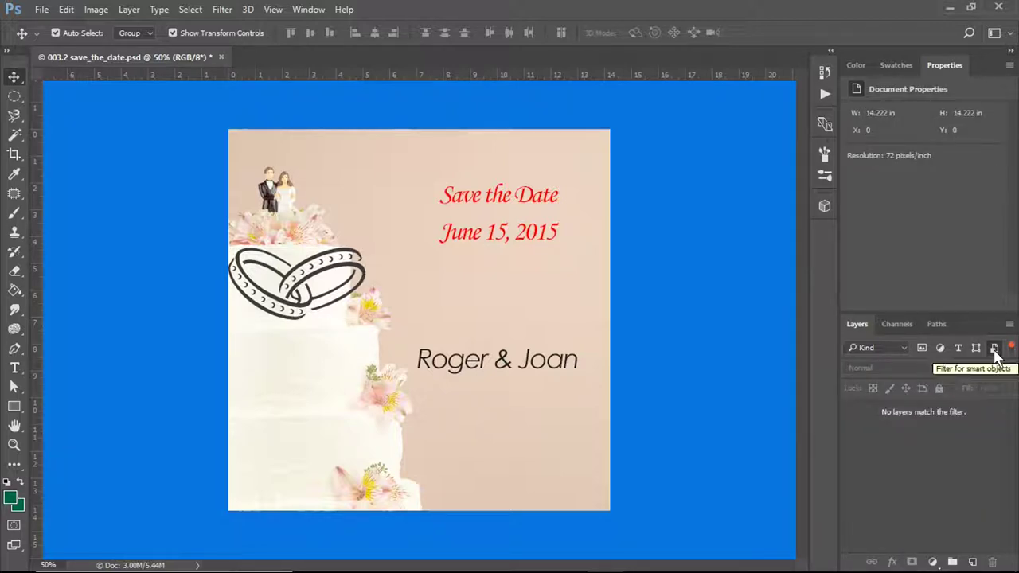
{"action": "left_click", "coordinate": [994, 351]}
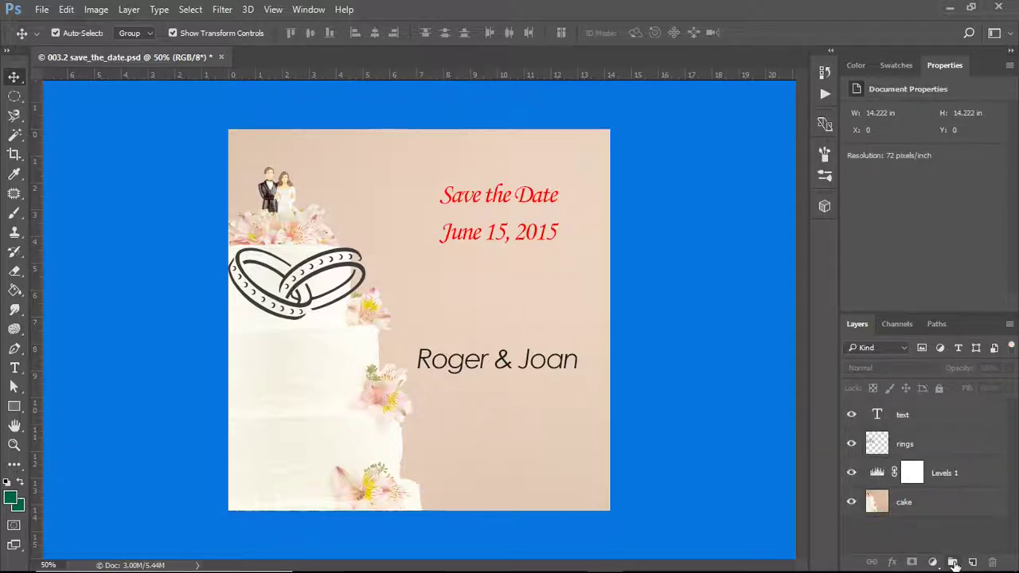
Add an empty Layer 1 at the top of the layer stack, undoing a stray group
{"action": "left_click", "coordinate": [954, 563]}
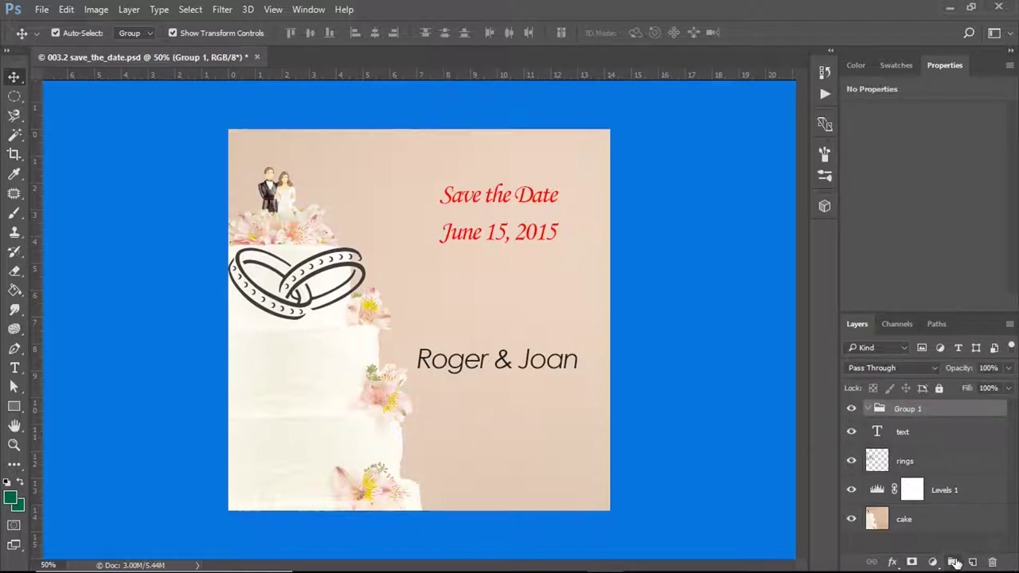
{"action": "key", "text": "ctrl+z"}
{"action": "left_click", "coordinate": [973, 562]}
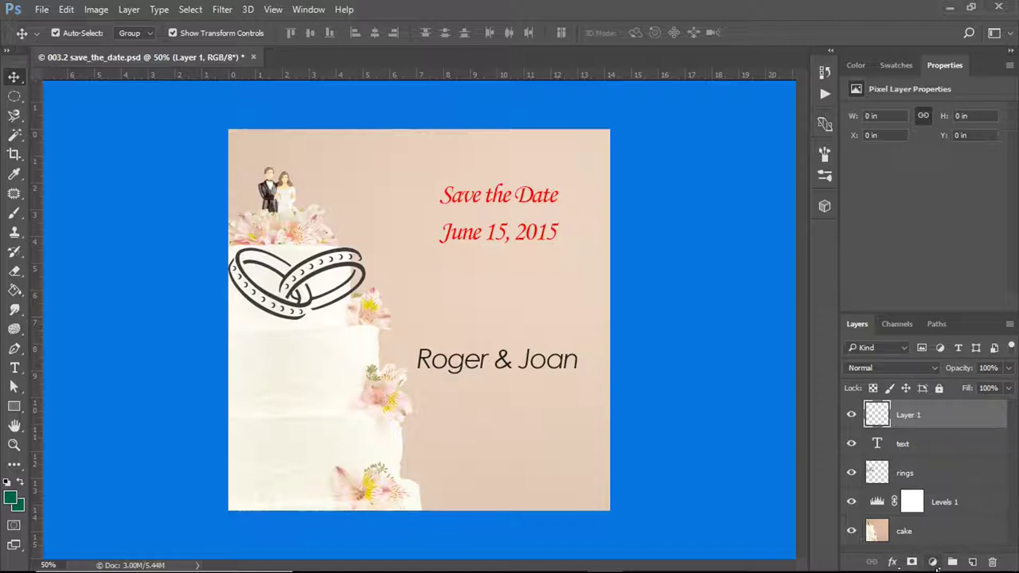
Add a Brightness/Contrast adjustment layer with brightness -96 and contrast 54
{"action": "left_click", "coordinate": [933, 562]}
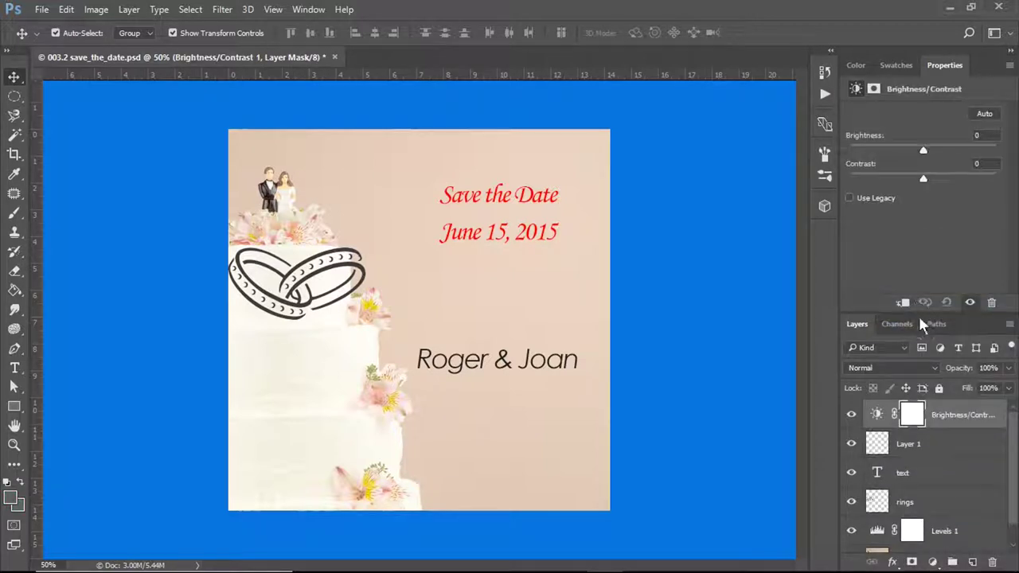
{"action": "left_click_drag", "start_coordinate": [924, 180], "coordinate": [969, 182]}
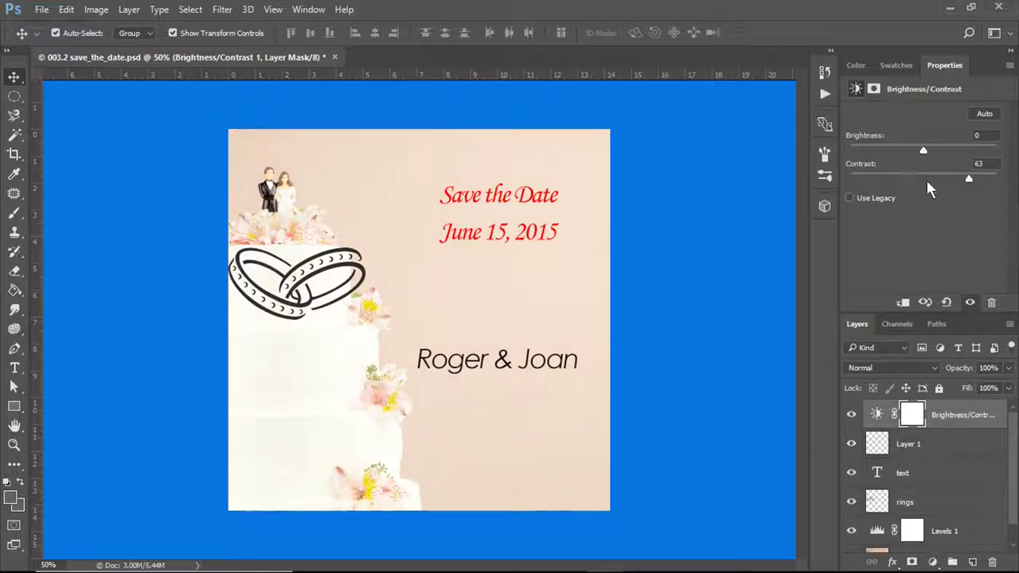
{"action": "mouse_move", "coordinate": [969, 179]}
{"action": "left_mouse_down"}
{"action": "mouse_move", "coordinate": [860, 182]}
{"action": "mouse_move", "coordinate": [994, 179]}
{"action": "mouse_move", "coordinate": [963, 185]}
{"action": "left_mouse_up"}
{"action": "left_click_drag", "start_coordinate": [922, 153], "coordinate": [877, 151]}
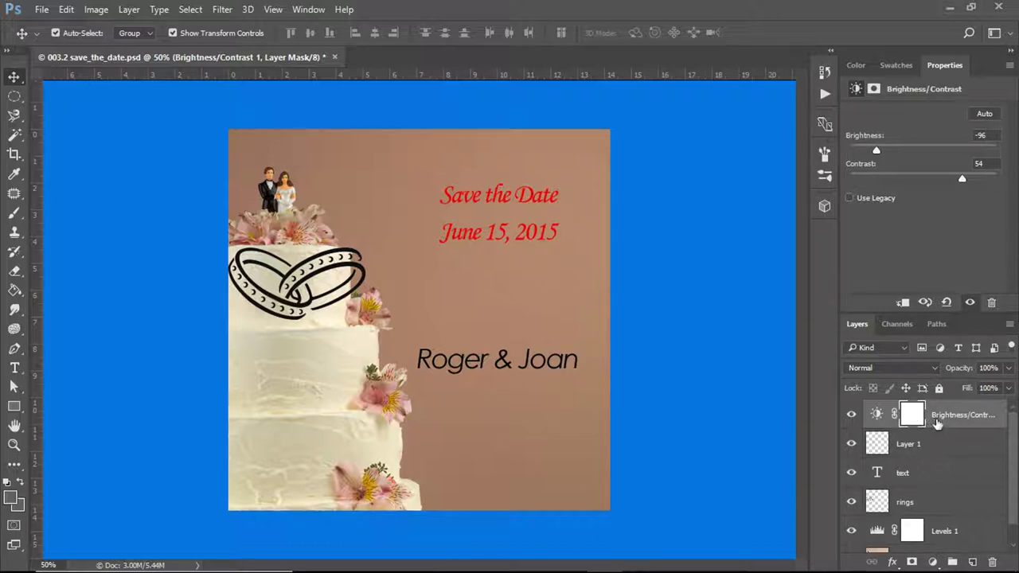
{"action": "left_click", "coordinate": [909, 446]}
Give the empty Layer 1 the new name 'Brightness and contrast'
{"action": "right_click", "coordinate": [909, 446]}
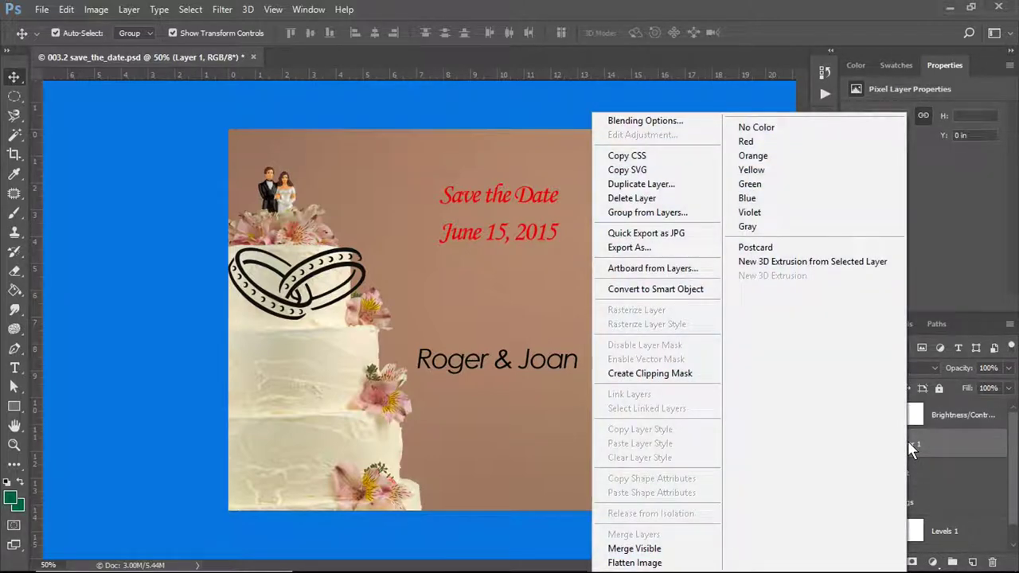
{"action": "left_click", "coordinate": [928, 440]}
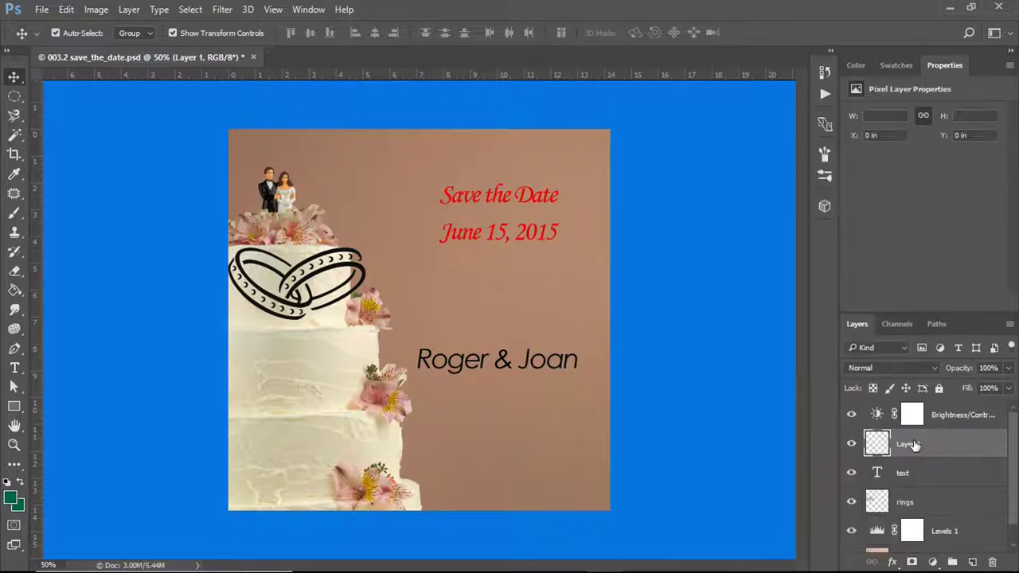
{"action": "double_click", "coordinate": [912, 444]}
{"action": "type", "text": "Brigh"}
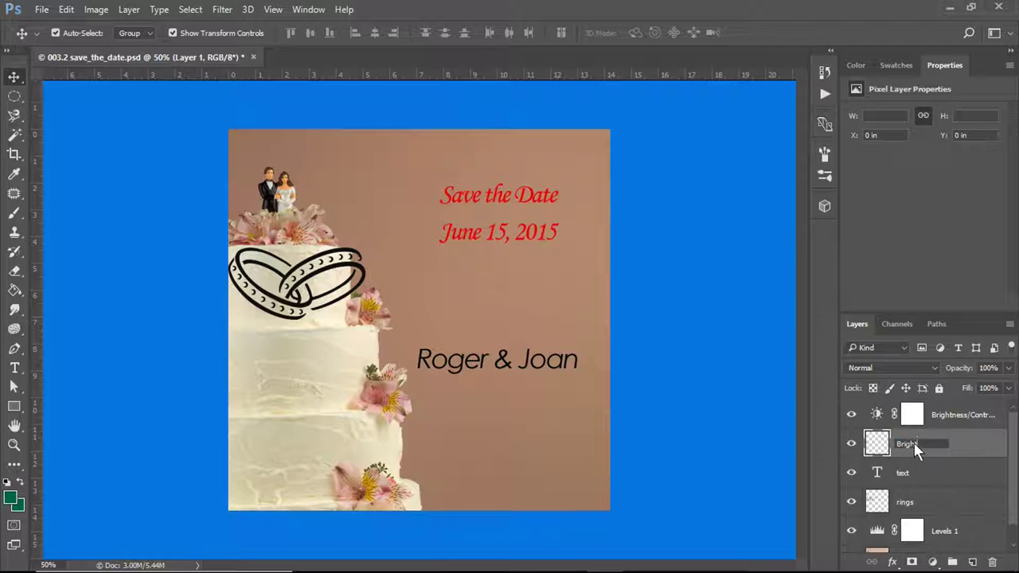
{"action": "type", "text": "tness and contrast"}
{"action": "left_click", "coordinate": [865, 451]}
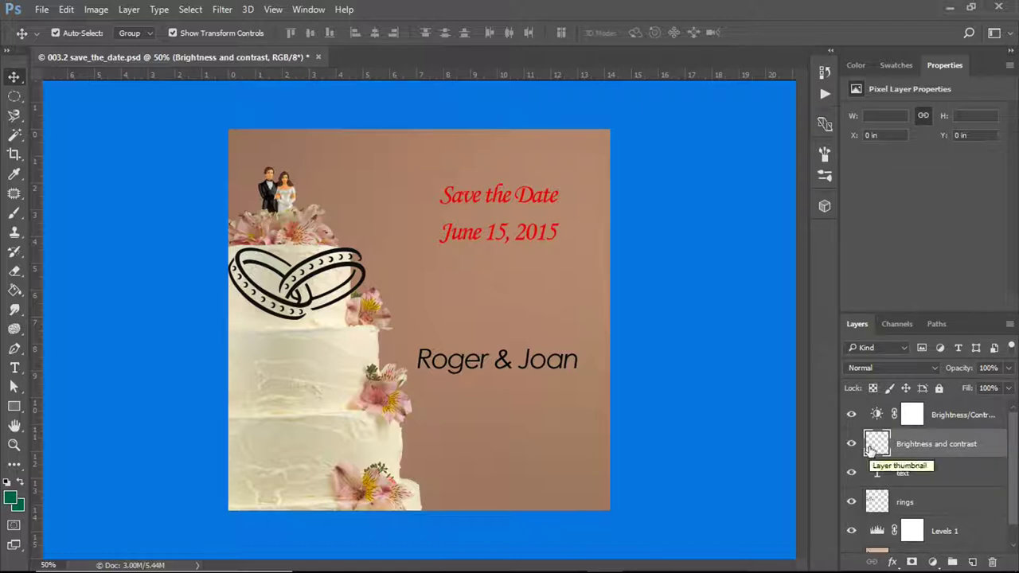